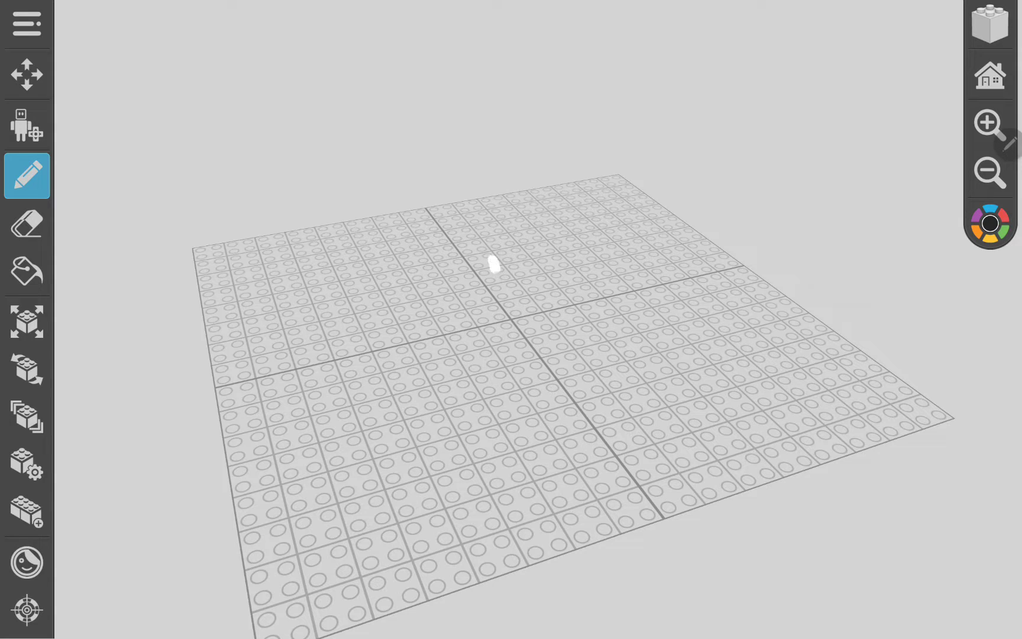
Sketch a white arrow toward the baseplate centre and a scribble at its lower right
{"action": "left_click_drag", "start_coordinate": [490, 257], "coordinate": [565, 281]}
{"action": "left_click_drag", "start_coordinate": [506, 303], "coordinate": [579, 182]}
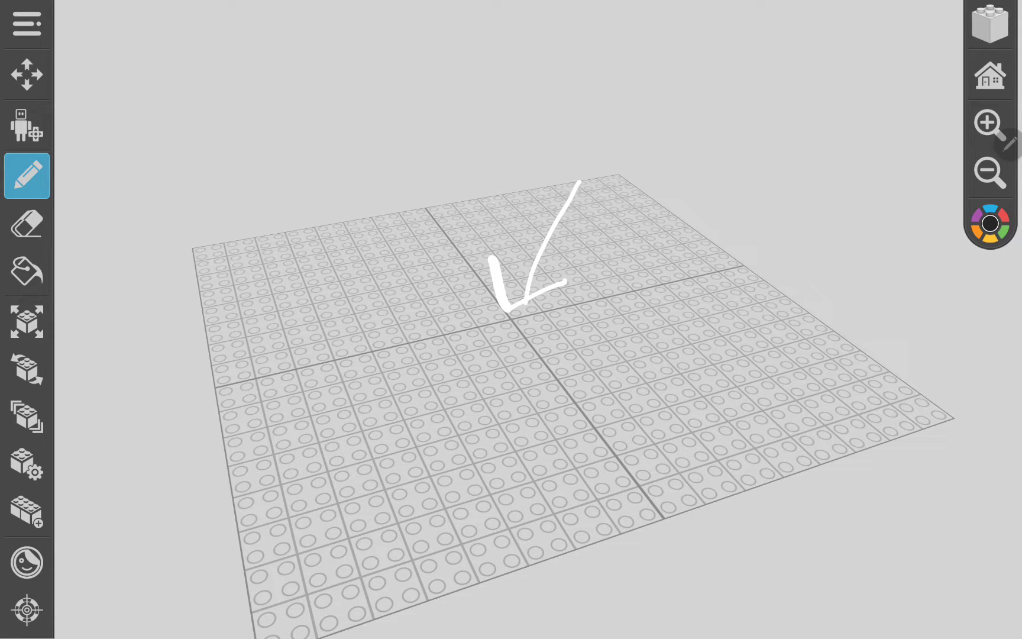
{"action": "mouse_move", "coordinate": [615, 424]}
{"action": "left_mouse_down"}
{"action": "mouse_move", "coordinate": [623, 483]}
{"action": "mouse_move", "coordinate": [746, 479]}
{"action": "mouse_move", "coordinate": [686, 424]}
{"action": "mouse_move", "coordinate": [676, 448]}
{"action": "left_mouse_up"}
{"action": "left_click_drag", "start_coordinate": [731, 412], "coordinate": [767, 446]}
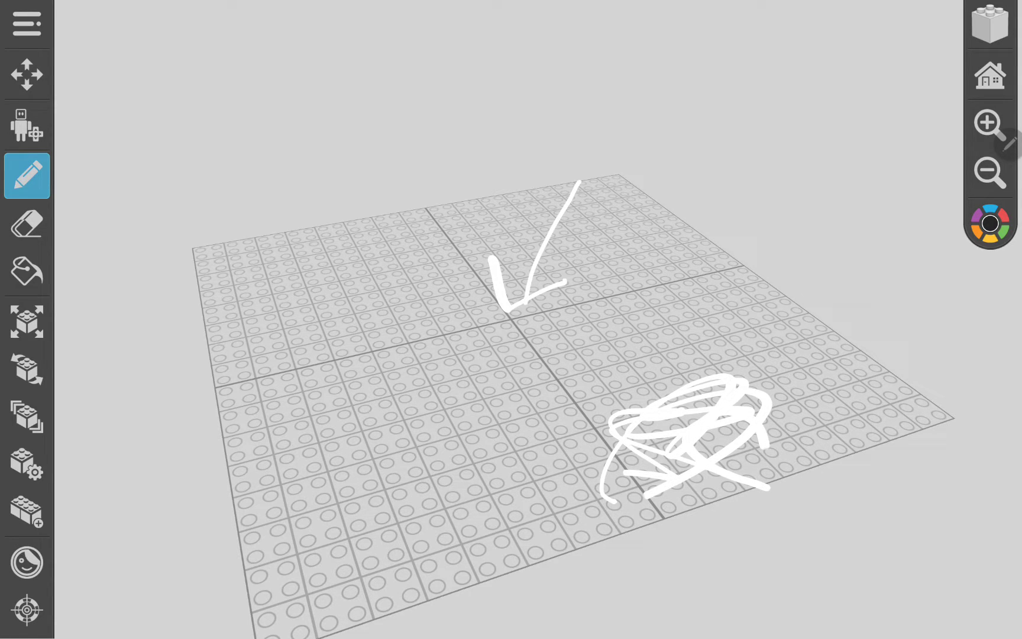
Draw several freehand loops around the baseplate, including a tailed loop on the right
{"action": "mouse_move", "coordinate": [460, 501]}
{"action": "left_mouse_down"}
{"action": "mouse_move", "coordinate": [511, 463]}
{"action": "mouse_move", "coordinate": [431, 508]}
{"action": "left_mouse_up"}
{"action": "mouse_move", "coordinate": [311, 442]}
{"action": "left_mouse_down"}
{"action": "mouse_move", "coordinate": [375, 383]}
{"action": "mouse_move", "coordinate": [320, 444]}
{"action": "left_mouse_up"}
{"action": "mouse_move", "coordinate": [421, 266]}
{"action": "left_mouse_down"}
{"action": "mouse_move", "coordinate": [392, 263]}
{"action": "mouse_move", "coordinate": [412, 246]}
{"action": "left_mouse_up"}
{"action": "mouse_move", "coordinate": [255, 237]}
{"action": "left_mouse_down"}
{"action": "mouse_move", "coordinate": [296, 143]}
{"action": "mouse_move", "coordinate": [216, 192]}
{"action": "left_mouse_up"}
{"action": "mouse_move", "coordinate": [528, 116]}
{"action": "left_mouse_down"}
{"action": "mouse_move", "coordinate": [560, 112]}
{"action": "mouse_move", "coordinate": [580, 143]}
{"action": "left_mouse_up"}
{"action": "mouse_move", "coordinate": [704, 318]}
{"action": "left_mouse_down"}
{"action": "mouse_move", "coordinate": [767, 316]}
{"action": "mouse_move", "coordinate": [655, 301]}
{"action": "left_mouse_up"}
{"action": "mouse_move", "coordinate": [907, 400]}
{"action": "left_mouse_down"}
{"action": "mouse_move", "coordinate": [879, 345]}
{"action": "mouse_move", "coordinate": [783, 400]}
{"action": "left_mouse_up"}
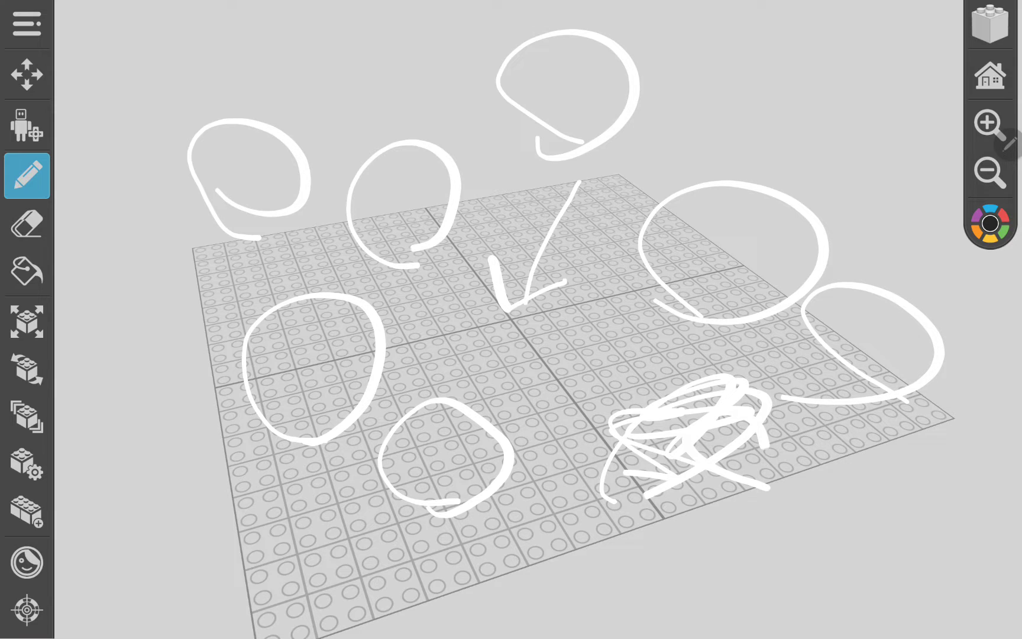
Draw a rectangle with a check mark, then a boxed X with a small tick
{"action": "mouse_move", "coordinate": [786, 595]}
{"action": "left_mouse_down"}
{"action": "mouse_move", "coordinate": [800, 518]}
{"action": "mouse_move", "coordinate": [927, 528]}
{"action": "mouse_move", "coordinate": [861, 595]}
{"action": "mouse_move", "coordinate": [785, 596]}
{"action": "left_mouse_up"}
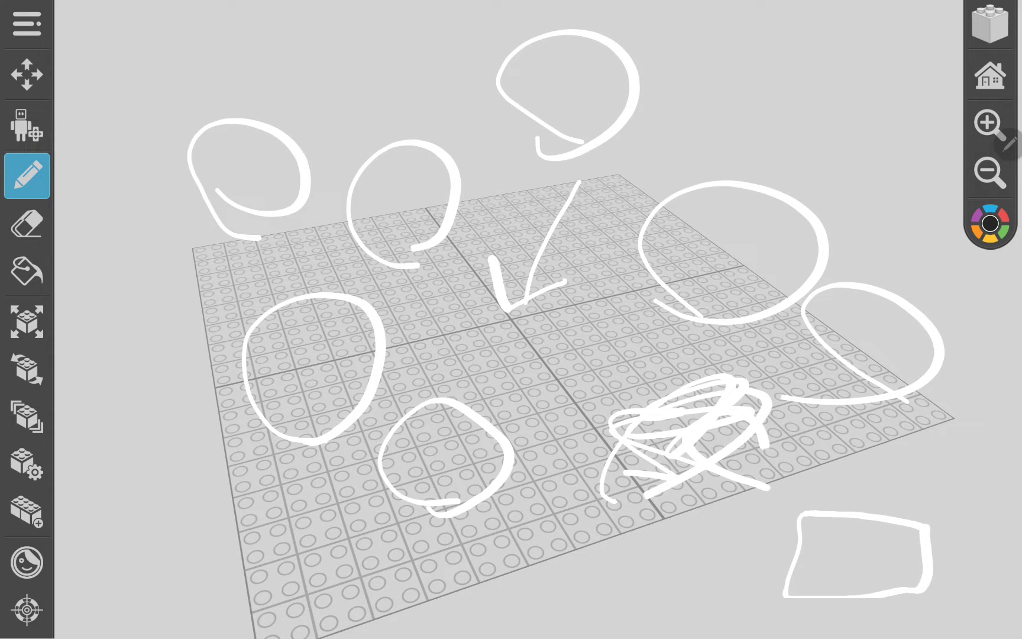
{"action": "mouse_move", "coordinate": [889, 460]}
{"action": "left_mouse_down"}
{"action": "mouse_move", "coordinate": [897, 495]}
{"action": "mouse_move", "coordinate": [1016, 437]}
{"action": "left_mouse_up"}
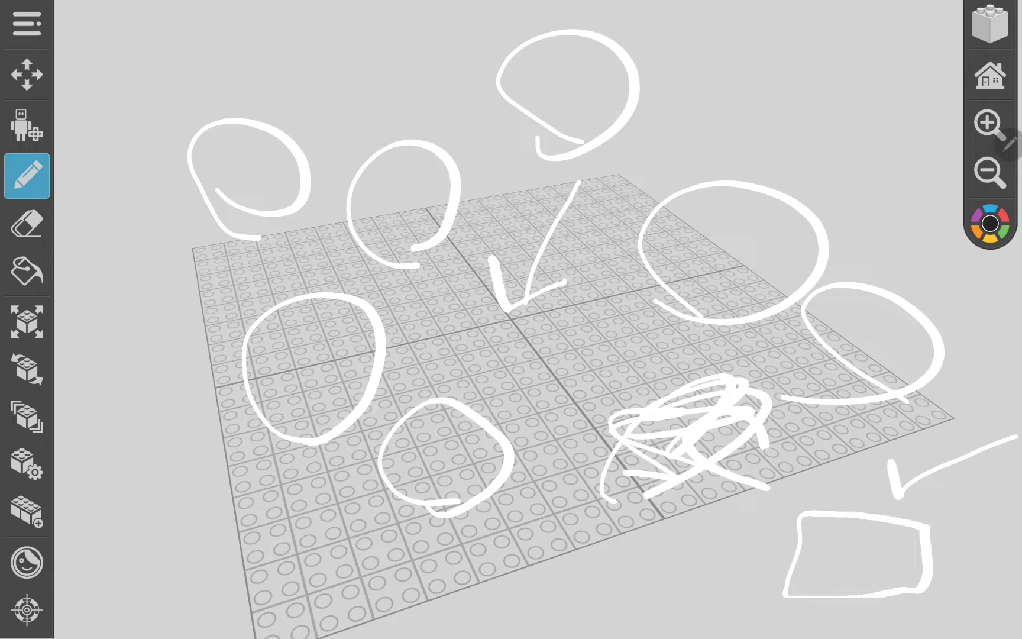
{"action": "left_click_drag", "start_coordinate": [242, 488], "coordinate": [387, 595]}
{"action": "left_click_drag", "start_coordinate": [253, 582], "coordinate": [363, 484]}
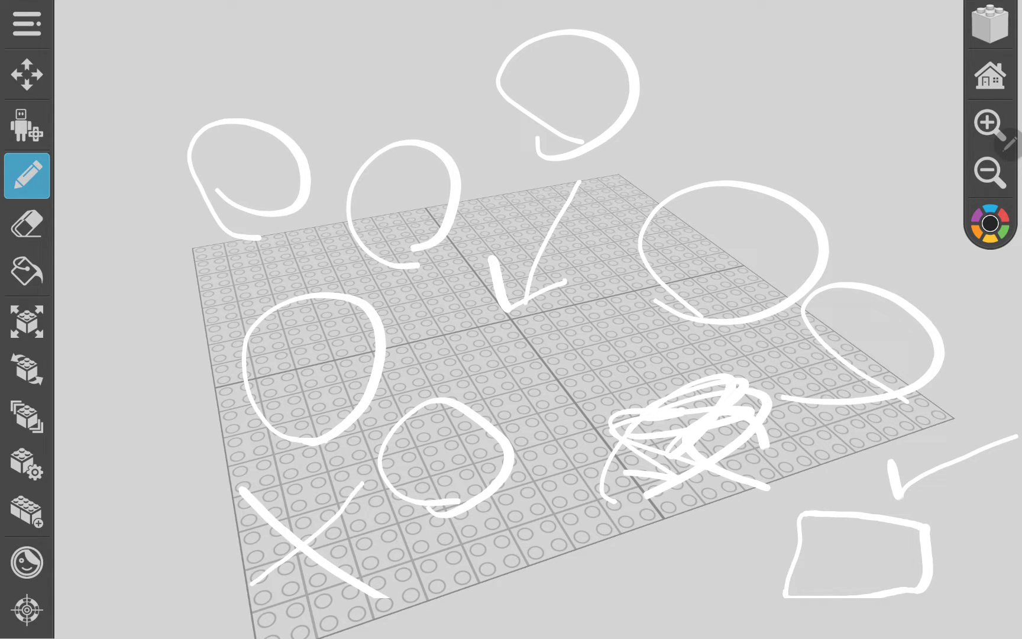
{"action": "mouse_move", "coordinate": [273, 565]}
{"action": "left_mouse_down"}
{"action": "mouse_move", "coordinate": [348, 523]}
{"action": "mouse_move", "coordinate": [353, 579]}
{"action": "mouse_move", "coordinate": [278, 572]}
{"action": "left_mouse_up"}
{"action": "mouse_move", "coordinate": [309, 516]}
{"action": "left_mouse_down"}
{"action": "mouse_move", "coordinate": [323, 503]}
{"action": "mouse_move", "coordinate": [361, 513]}
{"action": "mouse_move", "coordinate": [356, 550]}
{"action": "left_mouse_up"}
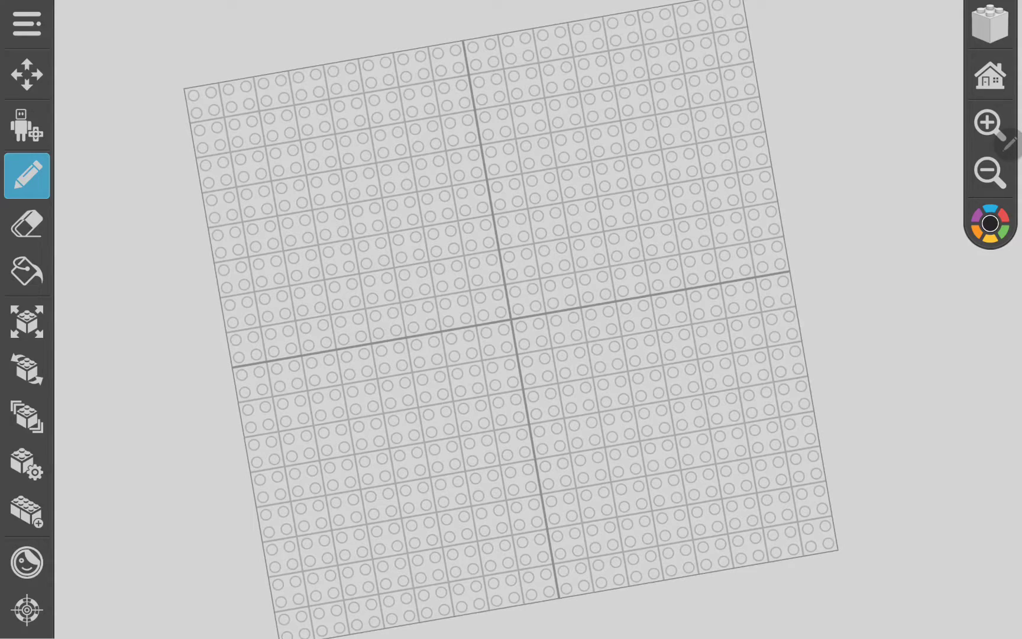
Load the saved grey-tower model 'my creature power discs' from the Gallery
{"action": "left_click", "coordinate": [26, 23]}
{"action": "left_click", "coordinate": [423, 105]}
{"action": "left_click", "coordinate": [308, 120]}
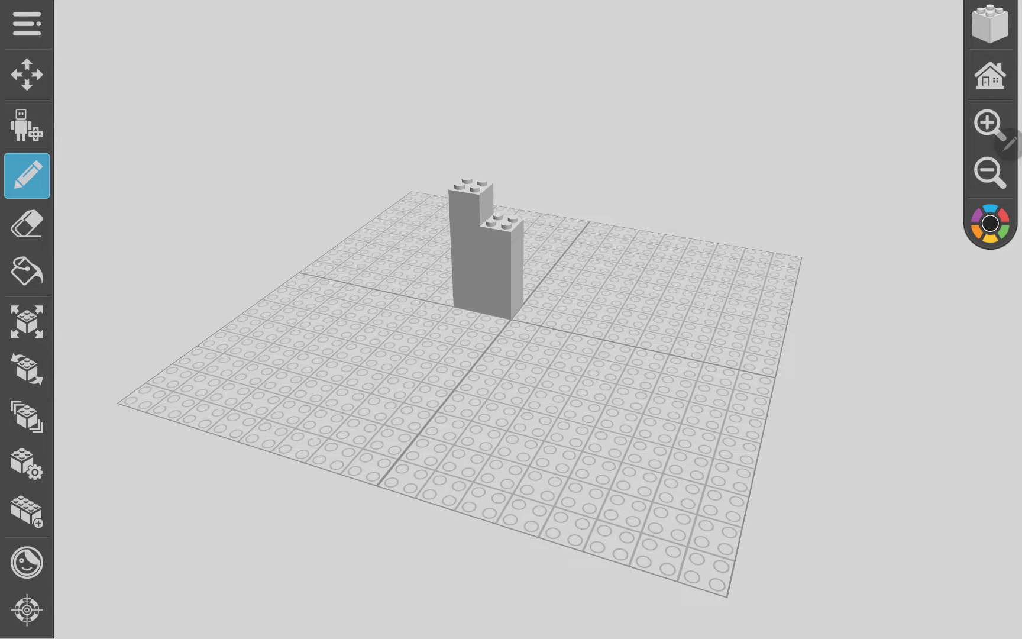
Place a green-shirted minifigure on the baseplate to the right of the tower
{"action": "left_click", "coordinate": [990, 21]}
{"action": "left_click", "coordinate": [326, 168]}
{"action": "left_click", "coordinate": [392, 69]}
{"action": "left_click", "coordinate": [991, 224]}
{"action": "left_click", "coordinate": [379, 274]}
{"action": "left_click", "coordinate": [657, 420]}
{"action": "scroll", "coordinate": [511, 319], "scroll_direction": "up", "scroll_amount": 3}
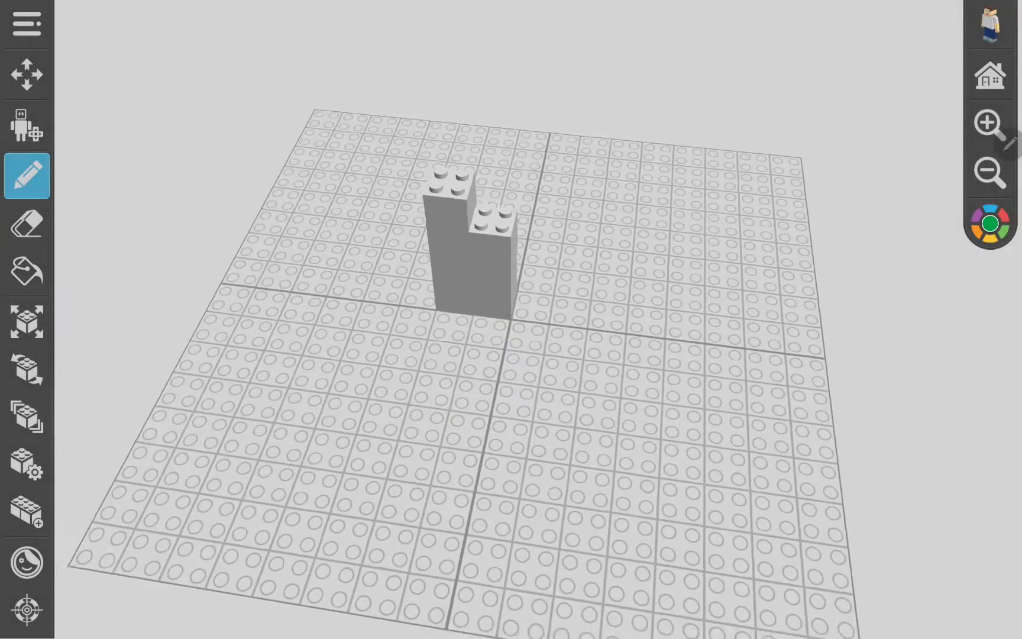
{"action": "left_click", "coordinate": [647, 303]}
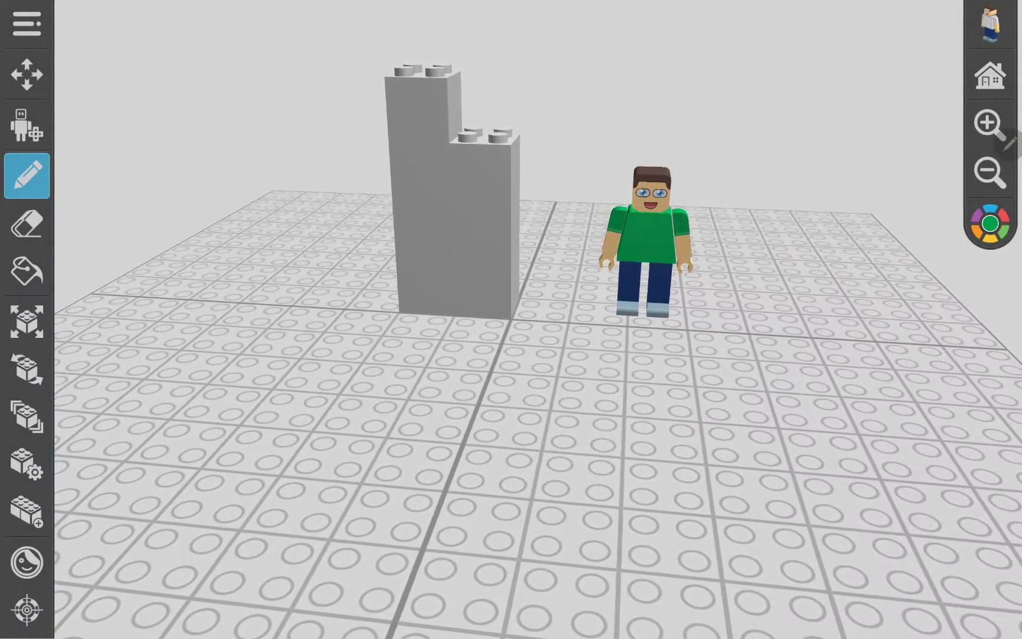
{"action": "mouse_move", "coordinate": [511, 239]}
{"action": "left_mouse_down"}
{"action": "mouse_move", "coordinate": [511, 400]}
{"action": "mouse_move", "coordinate": [511, 240]}
{"action": "left_mouse_up"}
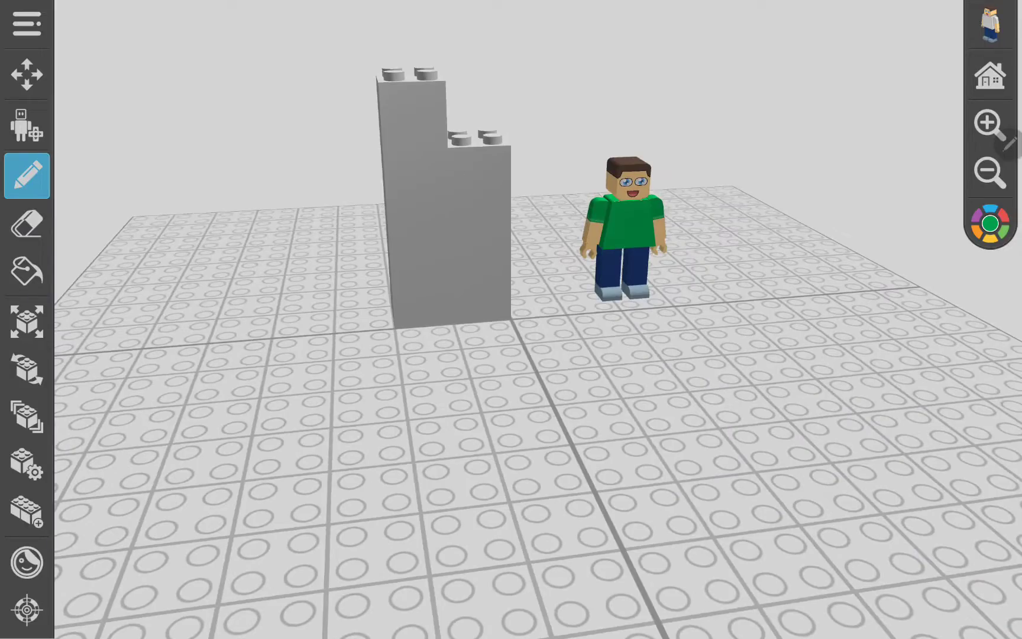
Switch the piece catalogue back to a basic brick variant for building
{"action": "left_click", "coordinate": [990, 22]}
{"action": "left_click", "coordinate": [325, 62]}
{"action": "left_click", "coordinate": [383, 63]}
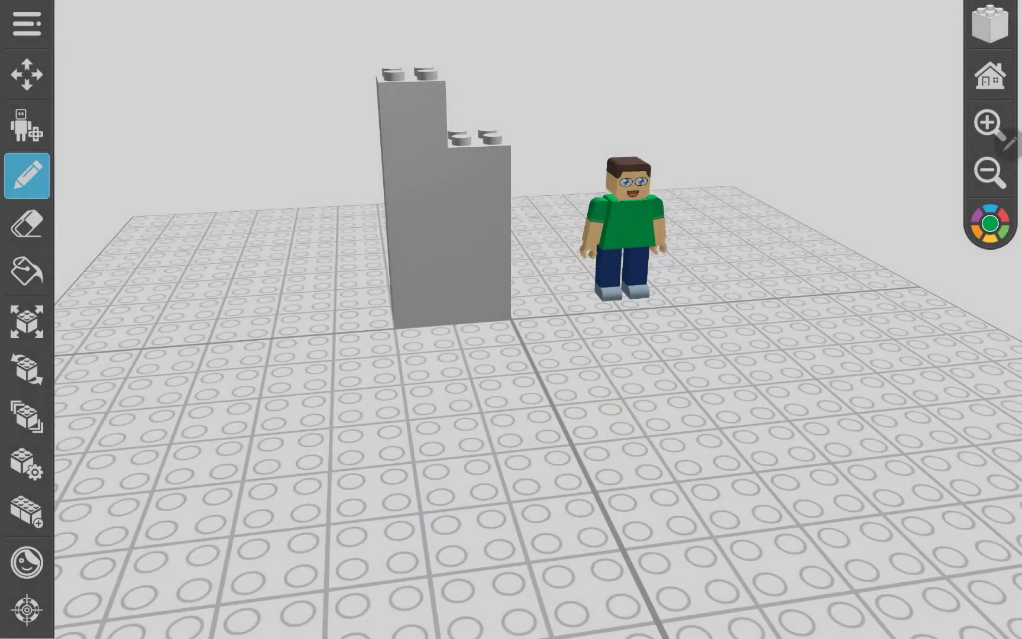
{"action": "left_click", "coordinate": [990, 23]}
{"action": "left_click", "coordinate": [384, 63]}
{"action": "left_click", "coordinate": [327, 110]}
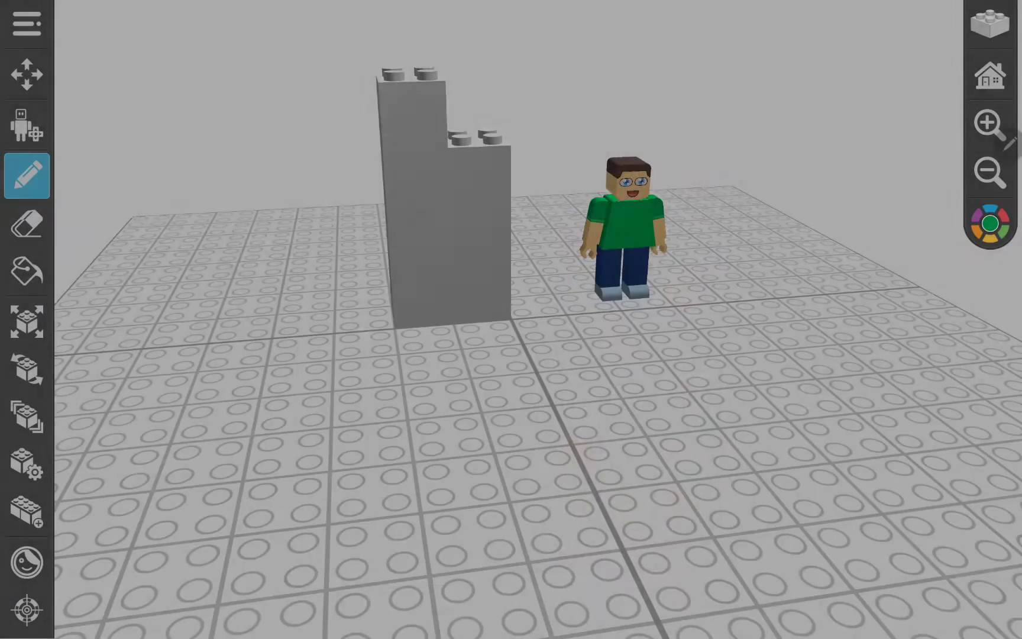
Add a brick on top of the tower's lower step
{"action": "left_click_drag", "start_coordinate": [511, 240], "coordinate": [511, 400]}
{"action": "left_click", "coordinate": [991, 223]}
{"action": "left_click", "coordinate": [344, 210]}
{"action": "left_click", "coordinate": [657, 421]}
{"action": "left_click", "coordinate": [463, 112]}
Choose a darkened grey as the current brick colour
{"action": "left_click", "coordinate": [990, 224]}
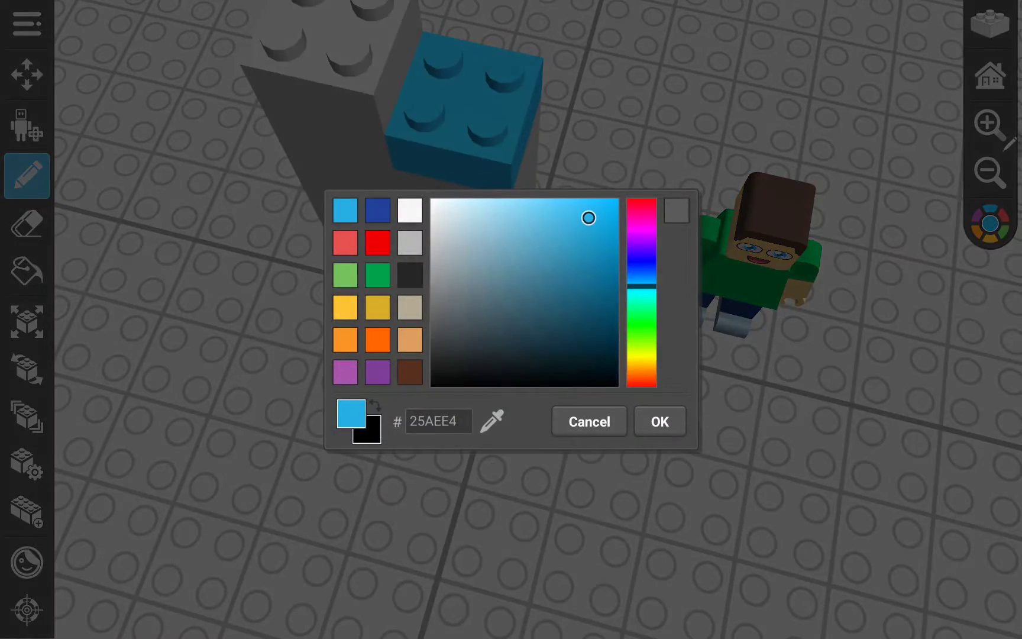
{"action": "left_click", "coordinate": [492, 421]}
{"action": "left_click", "coordinate": [303, 160]}
{"action": "left_click_drag", "start_coordinate": [434, 251], "coordinate": [434, 311]}
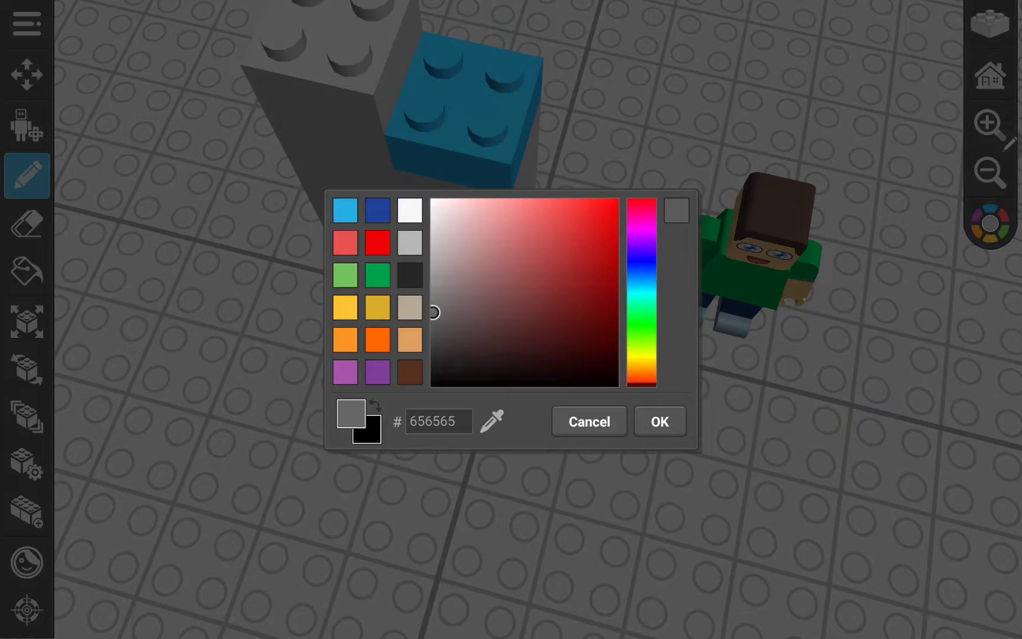
{"action": "left_click", "coordinate": [660, 421]}
Repaint the new blue brick dark grey, then return to brick building
{"action": "left_click", "coordinate": [26, 271]}
{"action": "left_click", "coordinate": [468, 103]}
{"action": "mouse_move", "coordinate": [511, 240]}
{"action": "left_mouse_down"}
{"action": "mouse_move", "coordinate": [512, 400]}
{"action": "mouse_move", "coordinate": [511, 239]}
{"action": "left_mouse_up"}
{"action": "left_click", "coordinate": [27, 175]}
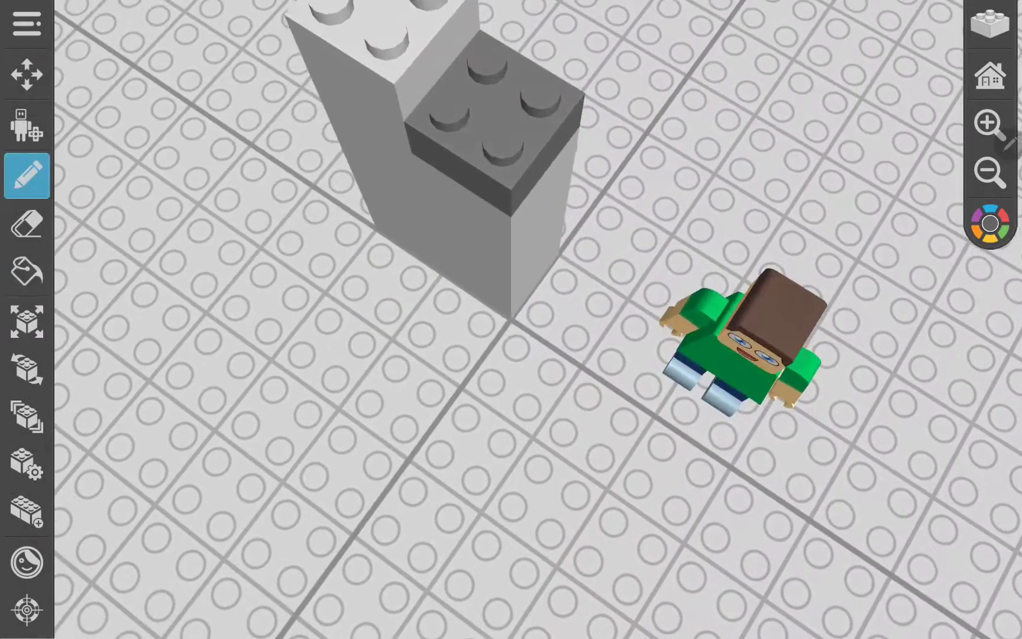
{"action": "left_click_drag", "start_coordinate": [512, 359], "coordinate": [511, 335]}
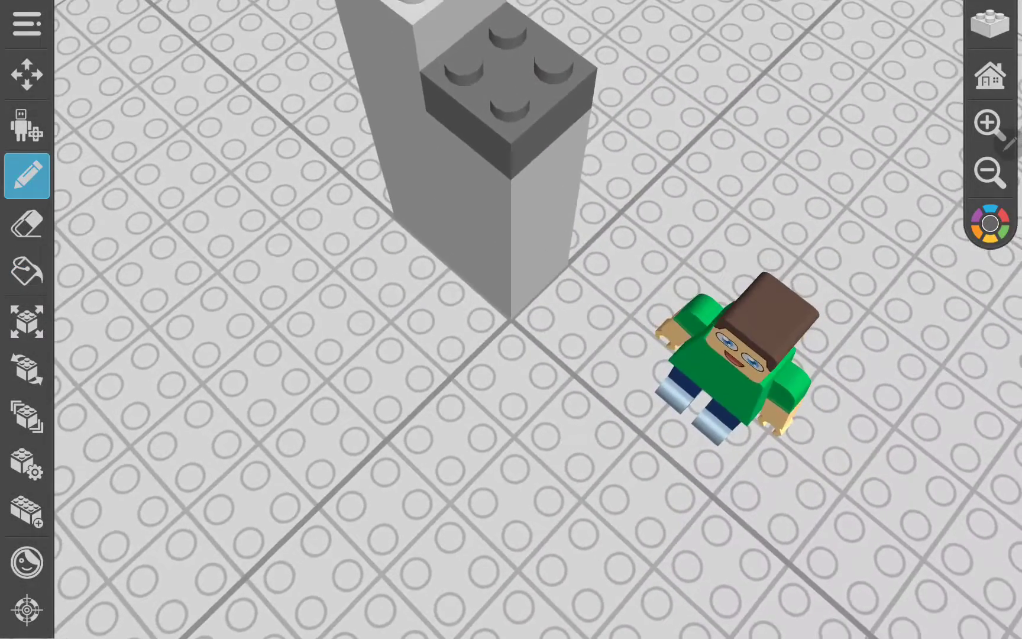
{"action": "left_click_drag", "start_coordinate": [511, 399], "coordinate": [511, 239]}
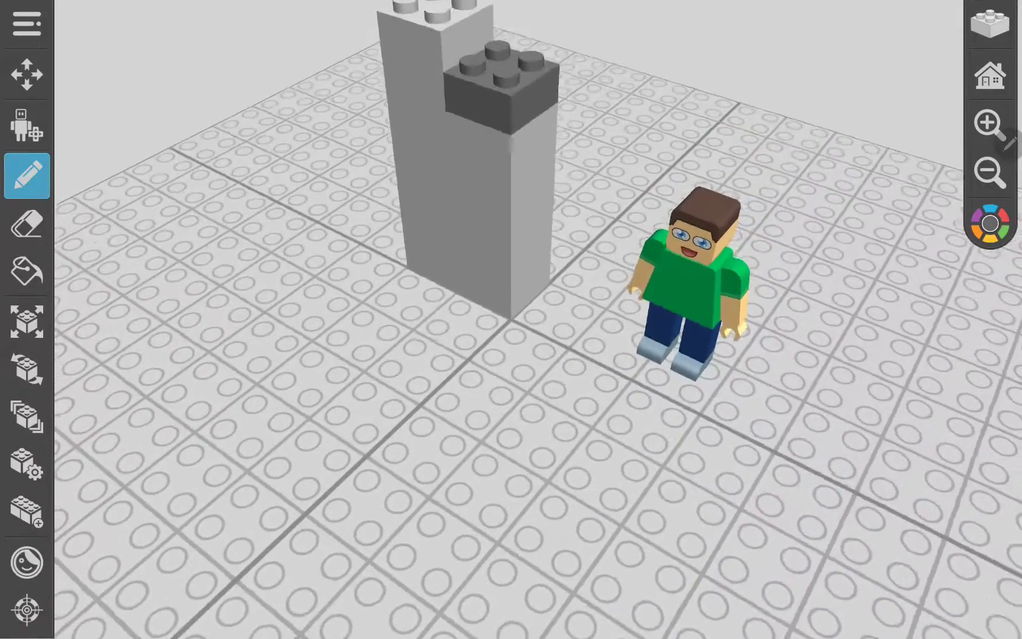
Enter Character Control play mode and walk the green minifigure around the tower
{"action": "left_click", "coordinate": [26, 321]}
{"action": "left_click", "coordinate": [27, 125]}
{"action": "left_click", "coordinate": [509, 426]}
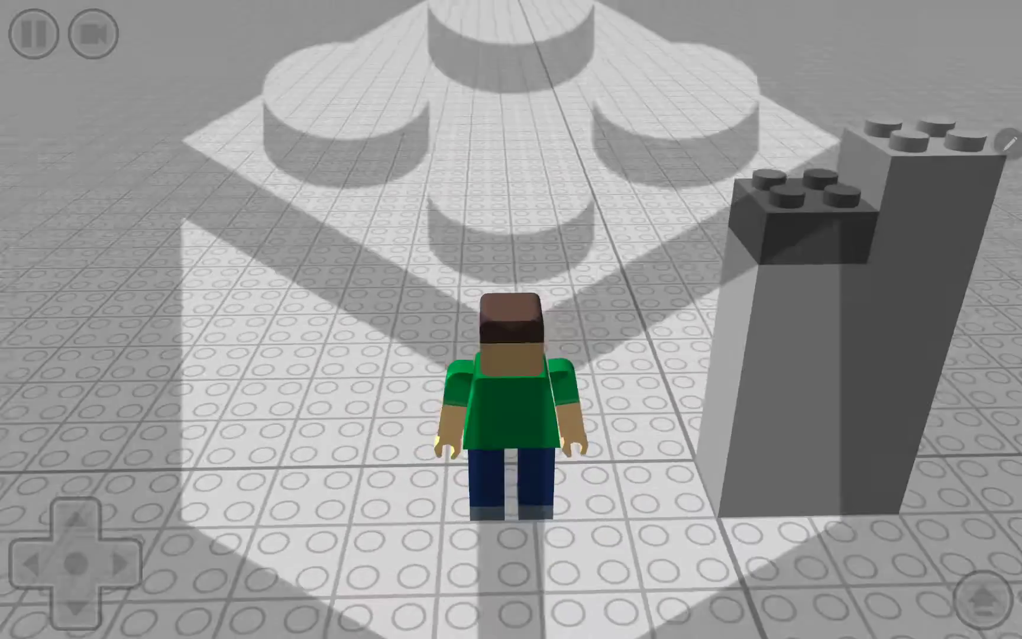
{"action": "key", "text": "Right"}
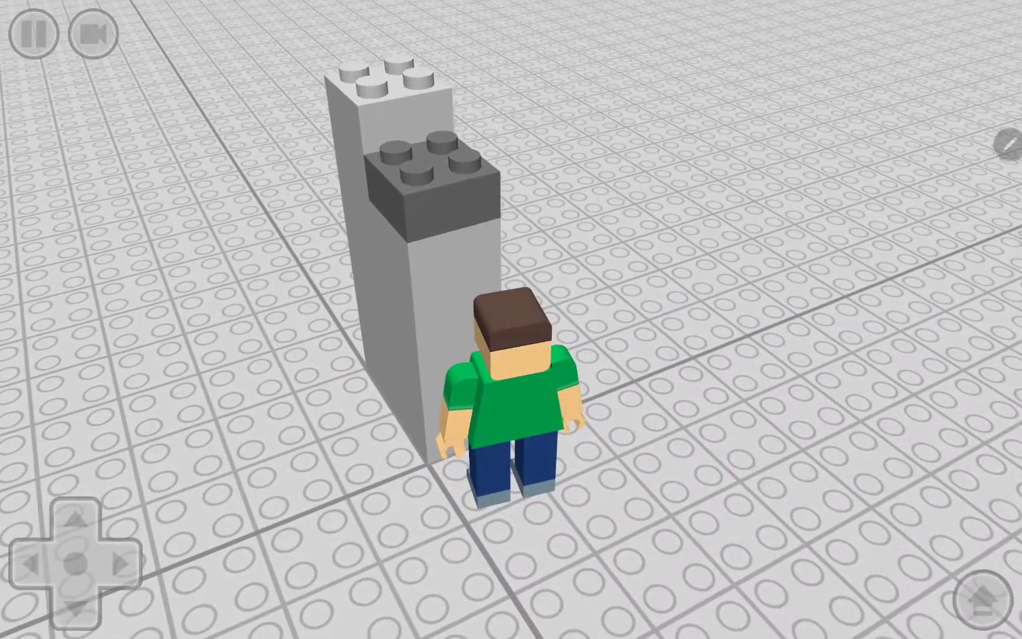